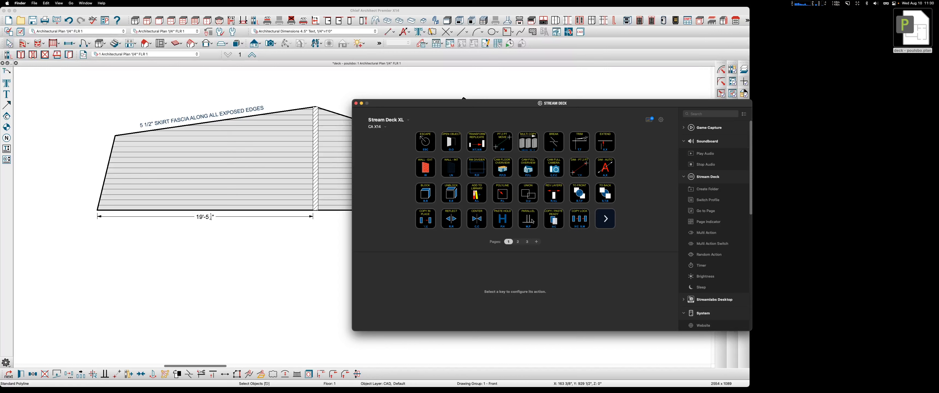
Step: Switch to Chief Architect and place a copy of the "5 1/2" SKIRT FASCIA ALONG ALL EXPOSED EDGES" label above the deck's downward-sloping edge
{"action": "left_click_drag", "start_coordinate": [422, 107], "coordinate": [938, 132]}
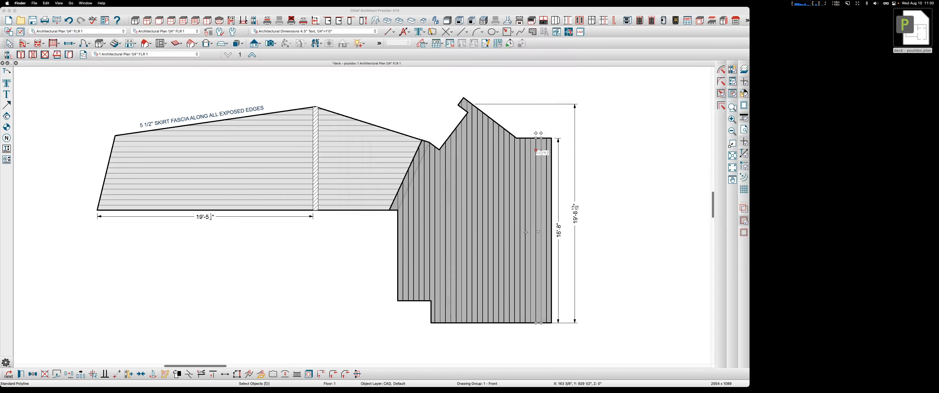
{"action": "left_click", "coordinate": [351, 13]}
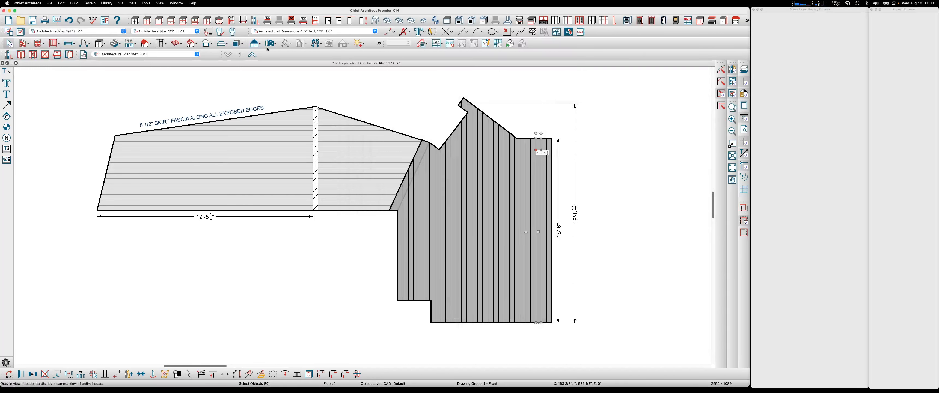
{"action": "left_click", "coordinate": [191, 120]}
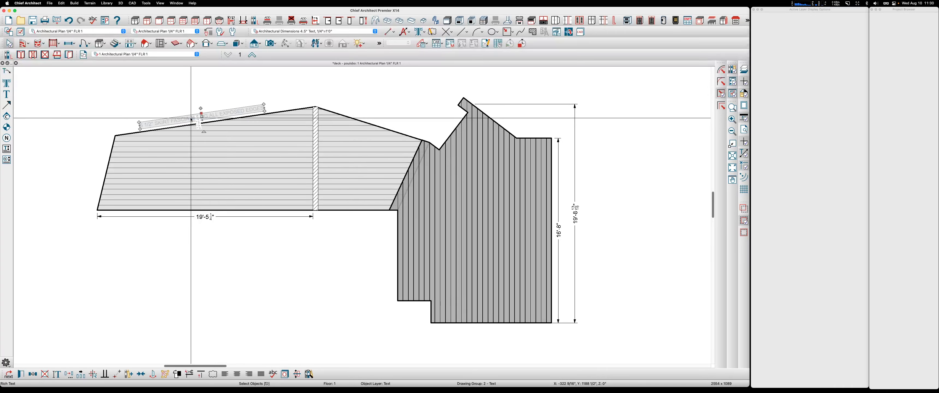
{"action": "key", "text": "c"}
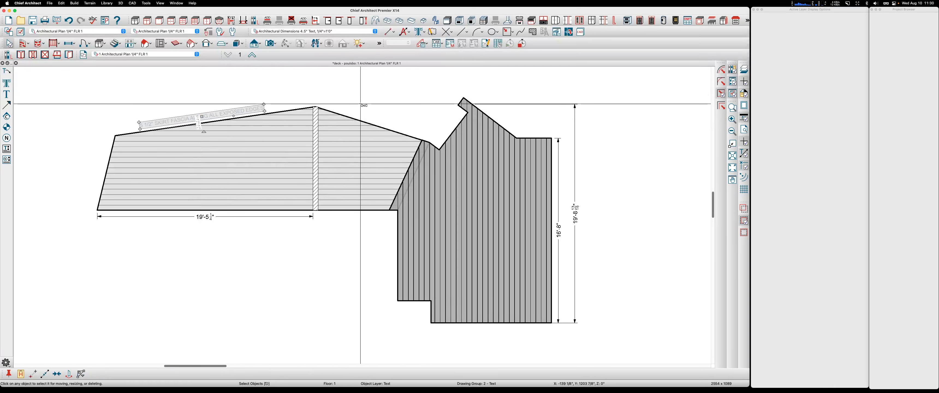
{"action": "left_click", "coordinate": [364, 106]}
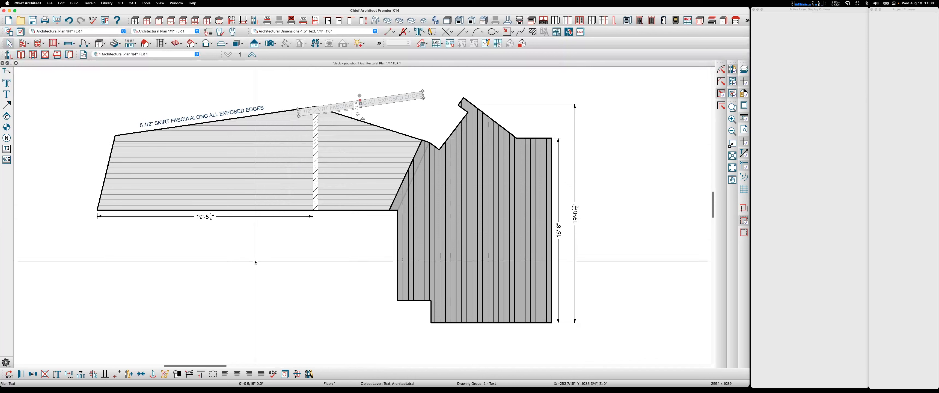
Step: Make the copied skirt fascia label parallel to the downward-sloping deck edge and move it close alongside that edge
{"action": "key", "text": "p"}
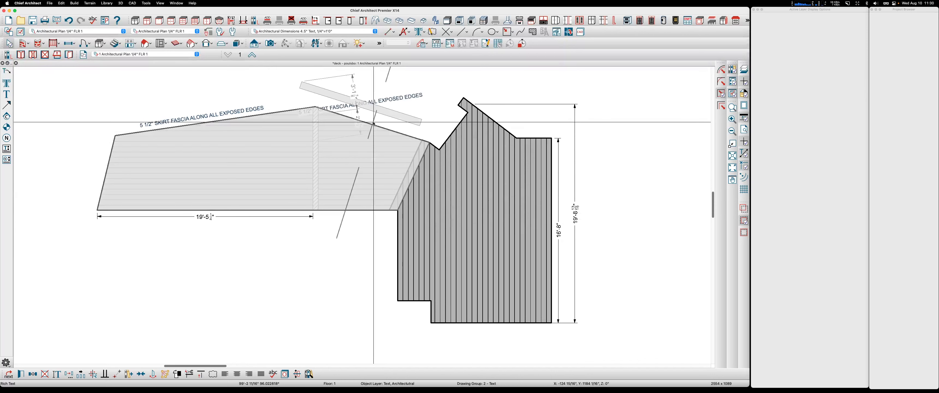
{"action": "left_click", "coordinate": [374, 123]}
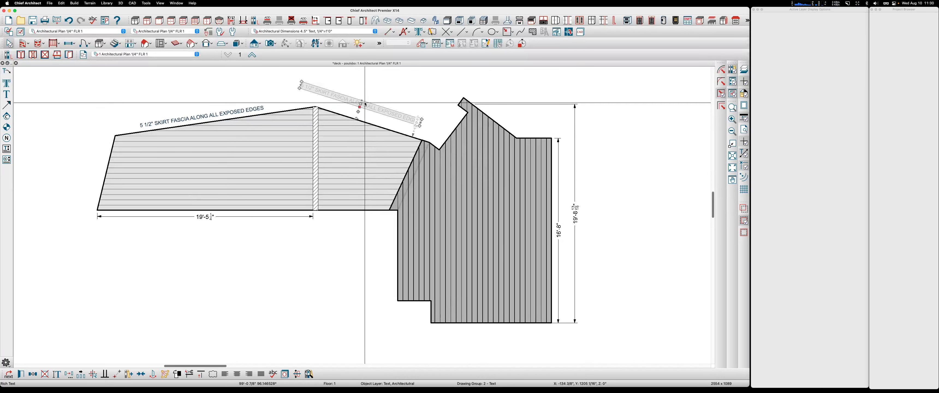
{"action": "left_click_drag", "start_coordinate": [365, 104], "coordinate": [370, 118]}
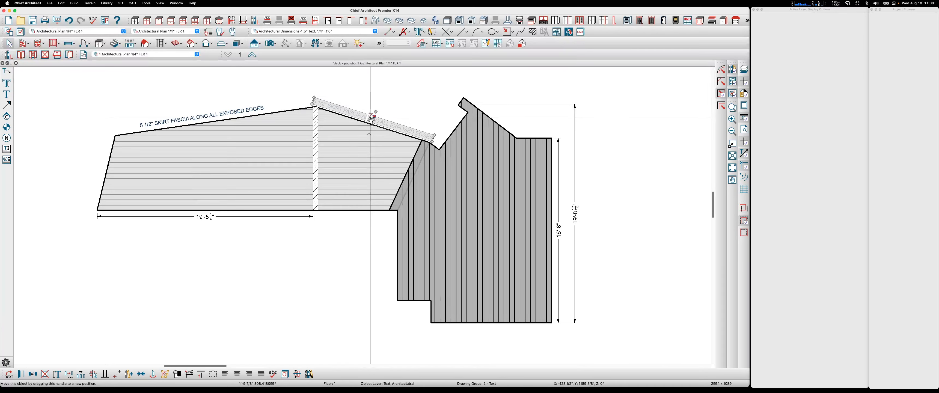
{"action": "left_click", "coordinate": [289, 87]}
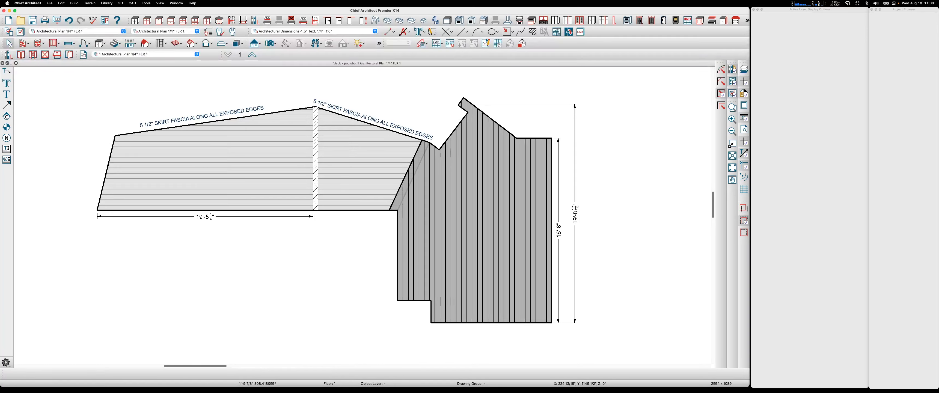
Step: Bring the Stream Deck window over the plan and examine its shortcut key layout
{"action": "left_click_drag", "start_coordinate": [937, 133], "coordinate": [355, 132]}
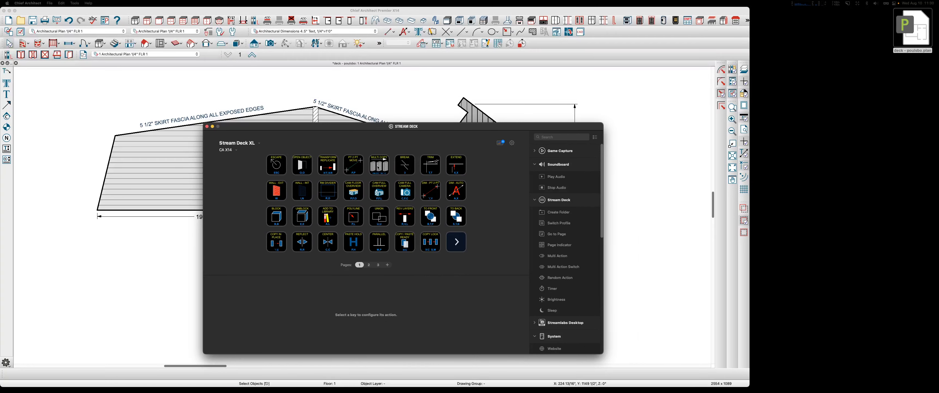
{"action": "left_click_drag", "start_coordinate": [372, 128], "coordinate": [341, 161]}
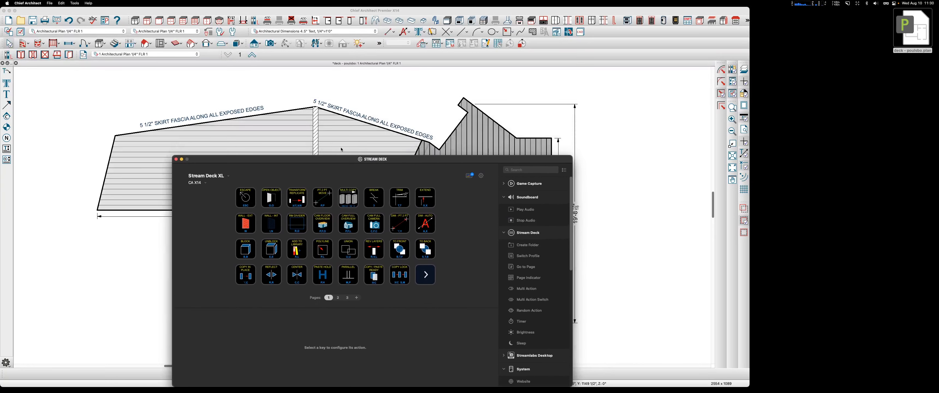
Step: In Chief Architect, paste another copy of the original skirt fascia label in the empty area beside the deck and rotate it to horizontal
{"action": "scroll", "coordinate": [329, 129], "scroll_direction": "down", "scroll_amount": 2}
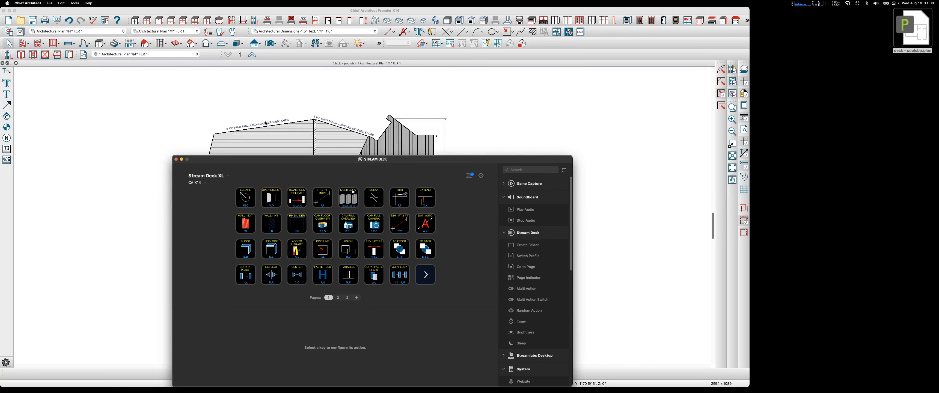
{"action": "left_click", "coordinate": [267, 123]}
{"action": "key", "text": "super+c"}
{"action": "key", "text": "super+v"}
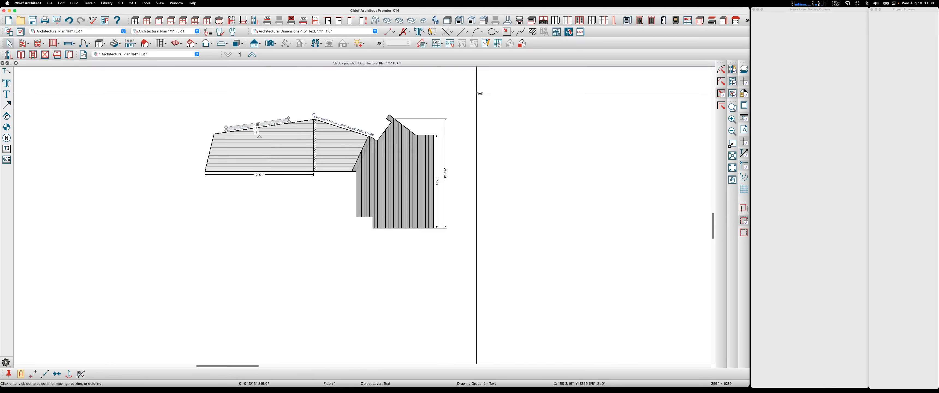
{"action": "left_click", "coordinate": [509, 103]}
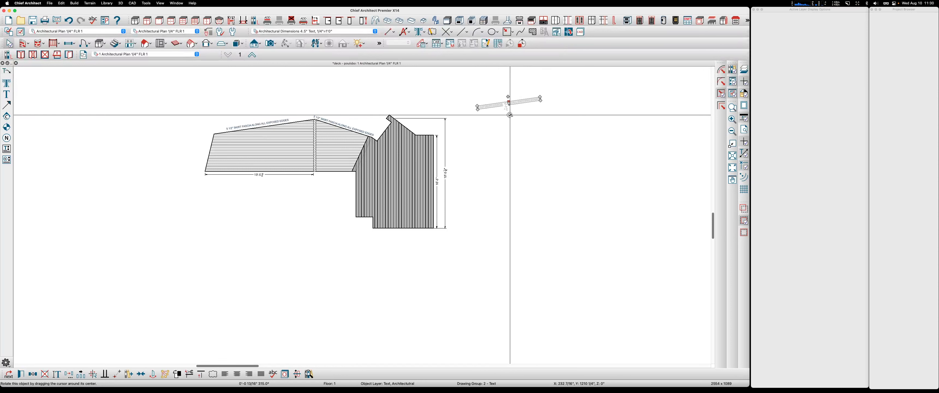
{"action": "left_click_drag", "start_coordinate": [511, 115], "coordinate": [509, 117]}
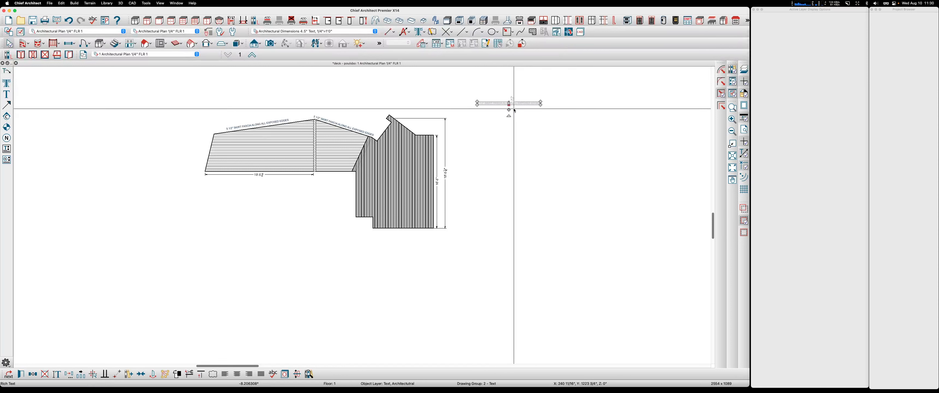
Step: Change the horizontal label to read "TEST TEXT" in larger lettering and move it farther away from the deck
{"action": "double_click", "coordinate": [531, 102]}
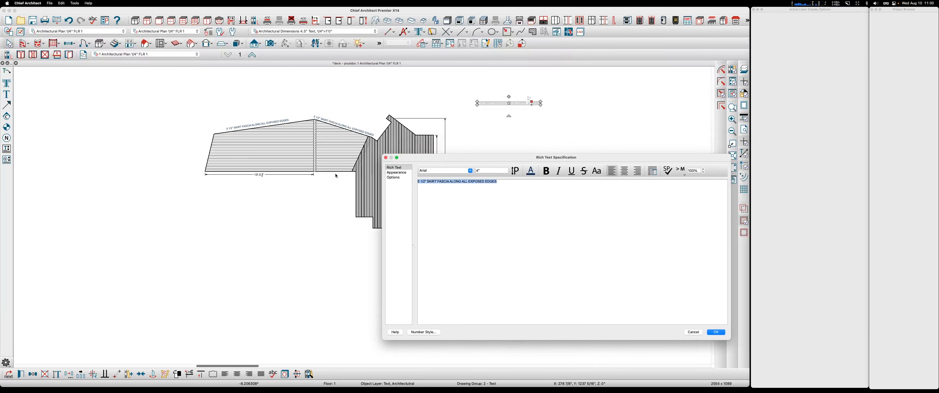
{"action": "type", "text": "TEST TEXT"}
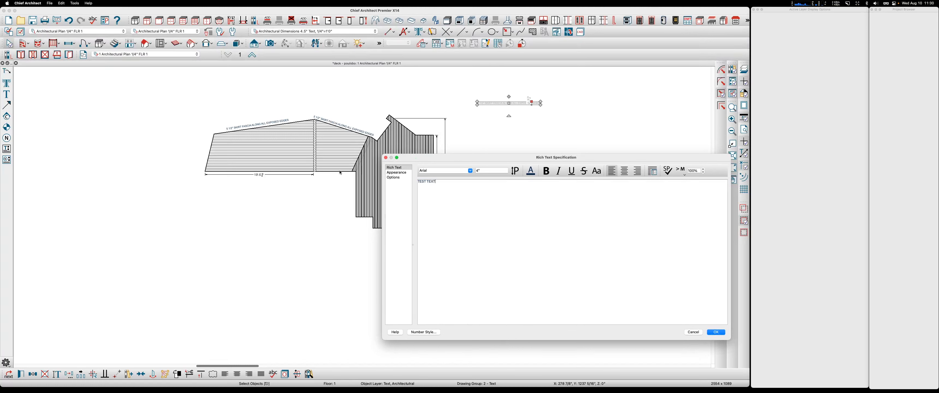
{"action": "left_click_drag", "start_coordinate": [464, 187], "coordinate": [452, 174]}
{"action": "key", "text": "Return"}
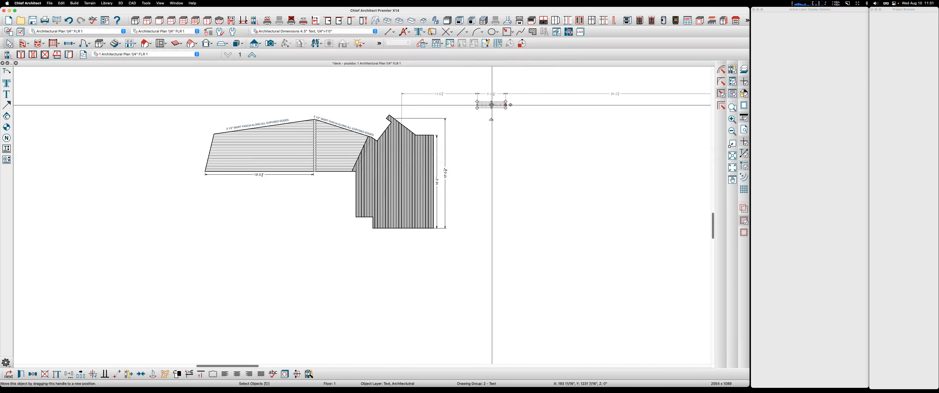
{"action": "left_click_drag", "start_coordinate": [491, 104], "coordinate": [536, 104]}
{"action": "scroll", "coordinate": [583, 97], "scroll_direction": "up", "scroll_amount": 3}
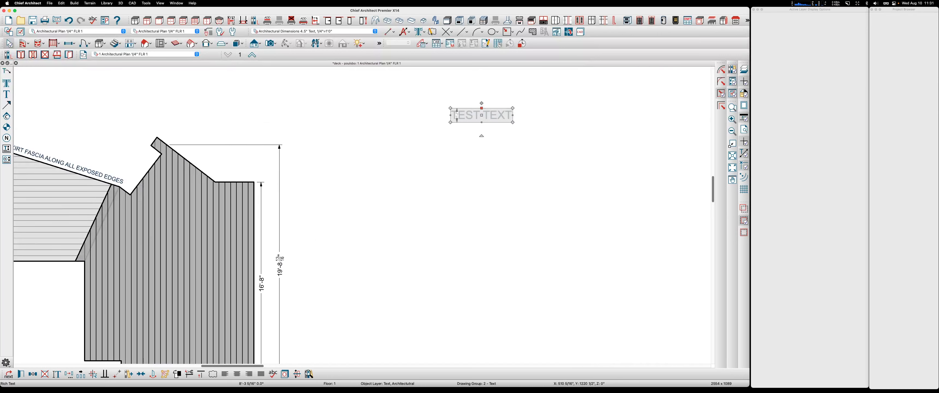
Step: Switch to the Stream Deck window to view its shortcut keys, and return to the plan in Chief Architect
{"action": "left_click", "coordinate": [545, 380]}
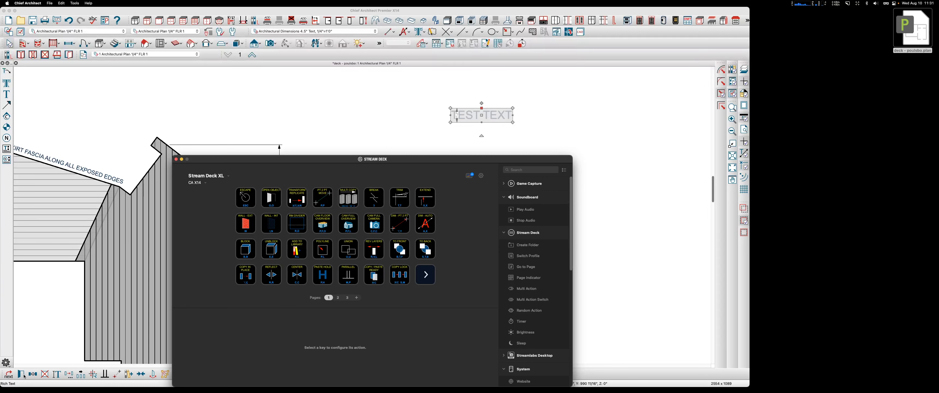
{"action": "left_click_drag", "start_coordinate": [260, 161], "coordinate": [938, 144]}
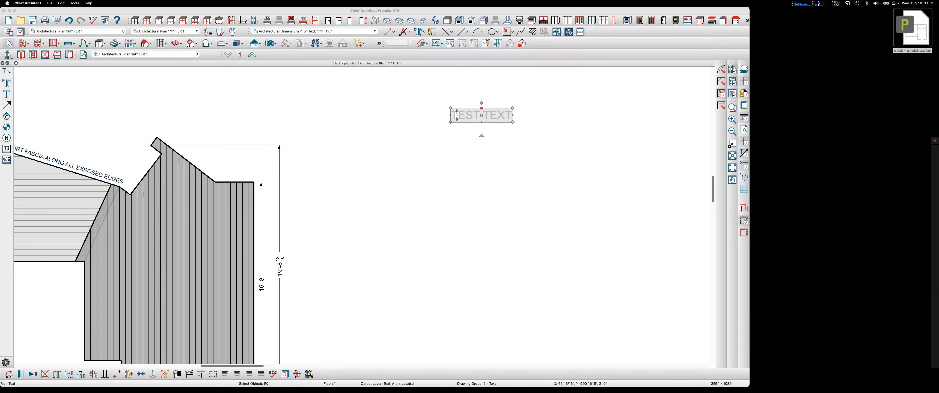
{"action": "left_click", "coordinate": [507, 11]}
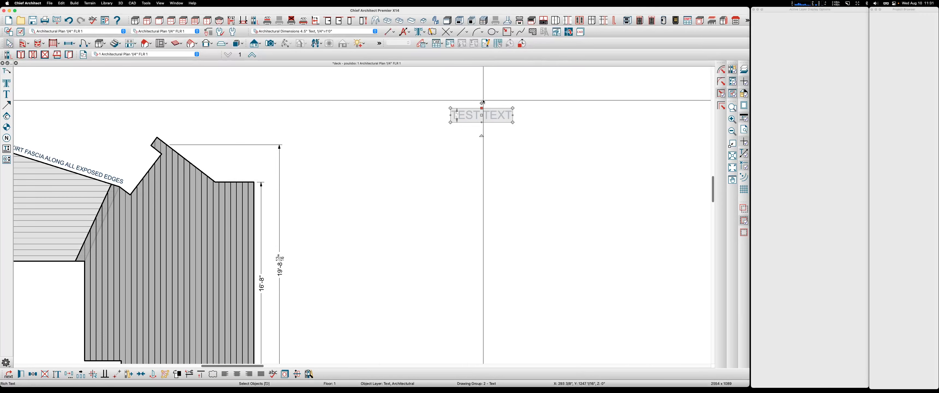
Step: Create three copies of the TEST TEXT label in a column below it using Multiple Copy with a 24" primary offset for general objects
{"action": "key", "text": "m"}
{"action": "key", "text": "i"}
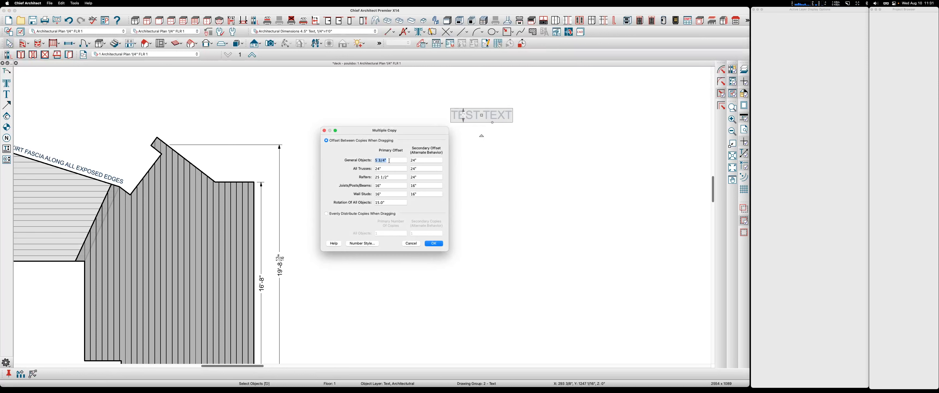
{"action": "type", "text": "24"}
{"action": "left_click", "coordinate": [431, 246]}
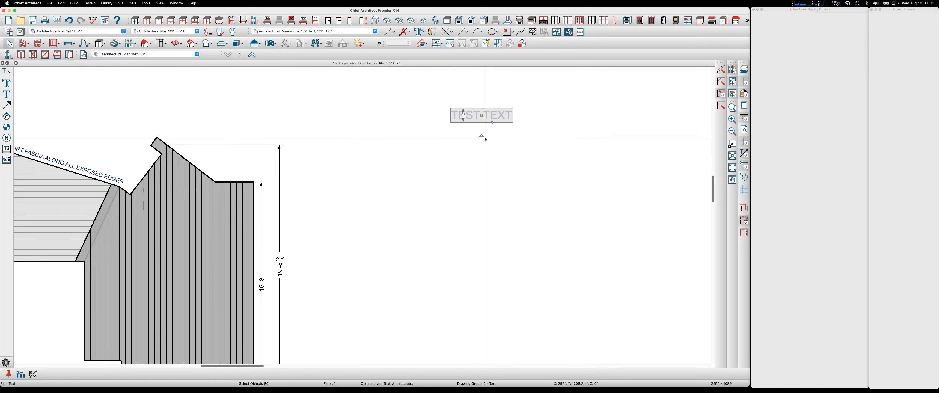
{"action": "left_click_drag", "start_coordinate": [485, 118], "coordinate": [487, 215]}
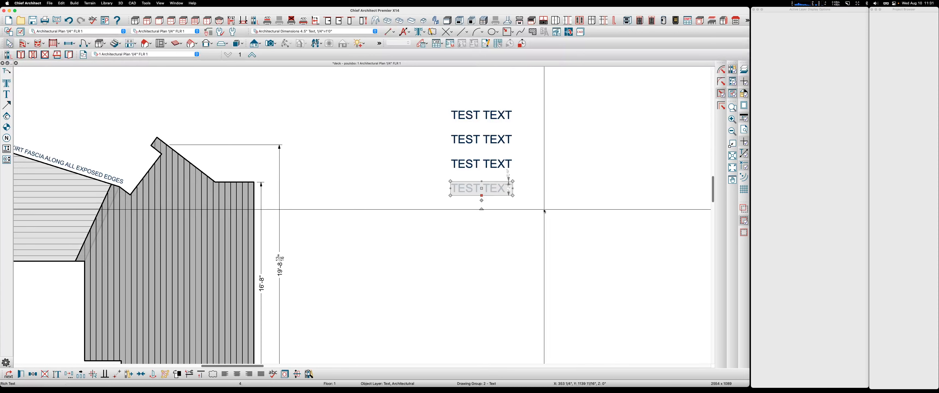
{"action": "left_click_drag", "start_coordinate": [938, 153], "coordinate": [319, 135]}
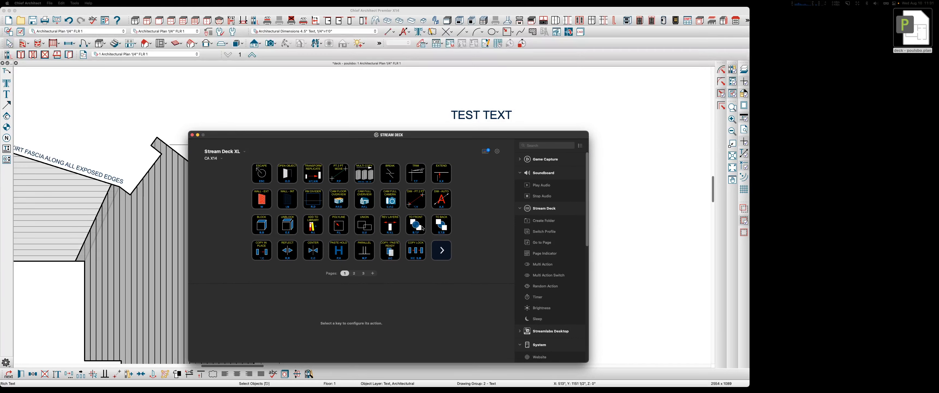
{"action": "left_click", "coordinate": [473, 114]}
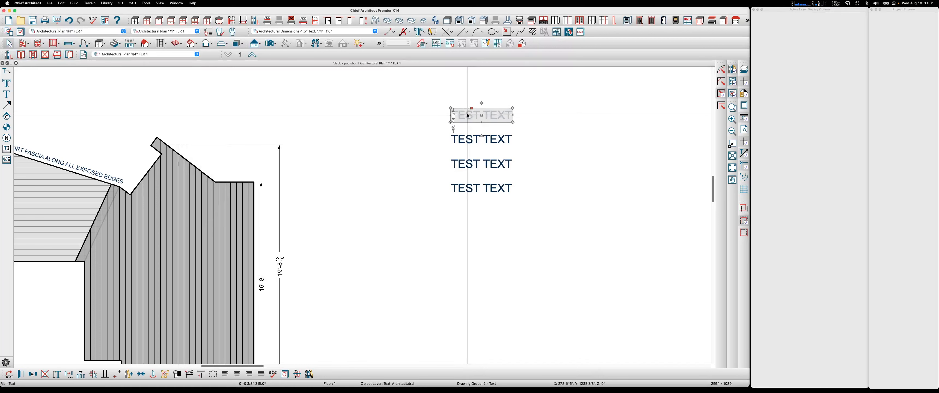
{"action": "left_click", "coordinate": [179, 377]}
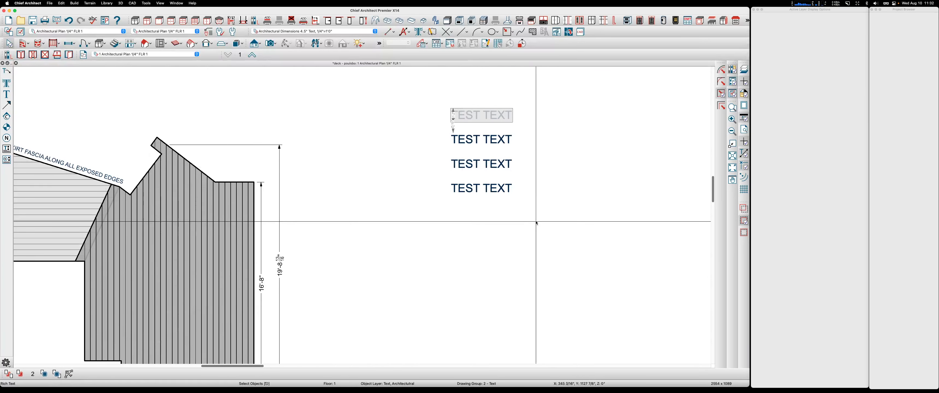
{"action": "left_click", "coordinate": [549, 221]}
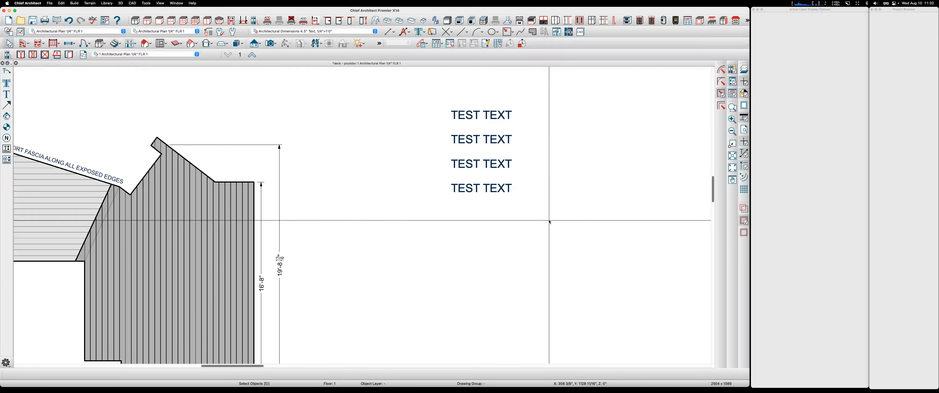
Step: Review the shortcut keys in the Stream Deck window, clear it off the plan and return to Chief Architect
{"action": "mouse_move", "coordinate": [505, 381]}
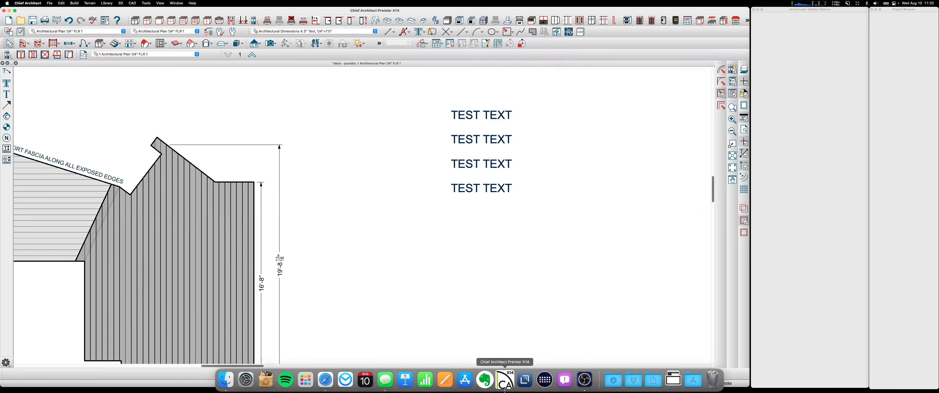
{"action": "left_click", "coordinate": [540, 380]}
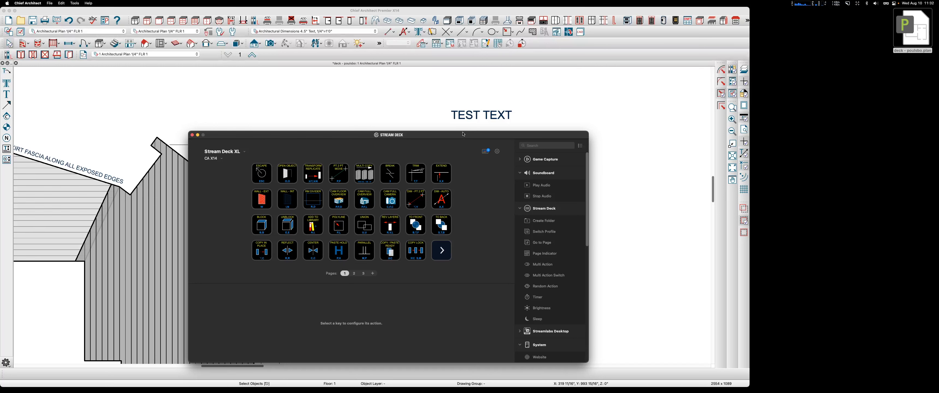
{"action": "left_click_drag", "start_coordinate": [464, 134], "coordinate": [870, 130]}
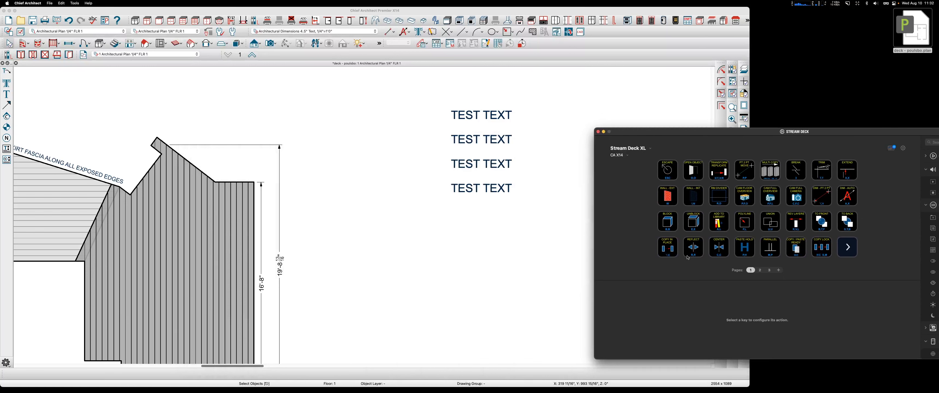
{"action": "left_click_drag", "start_coordinate": [661, 135], "coordinate": [721, 136]}
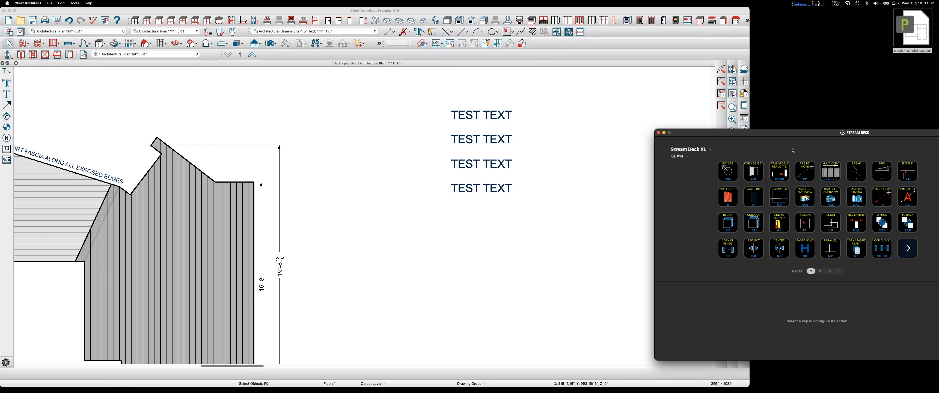
{"action": "left_click_drag", "start_coordinate": [779, 135], "coordinate": [938, 135]}
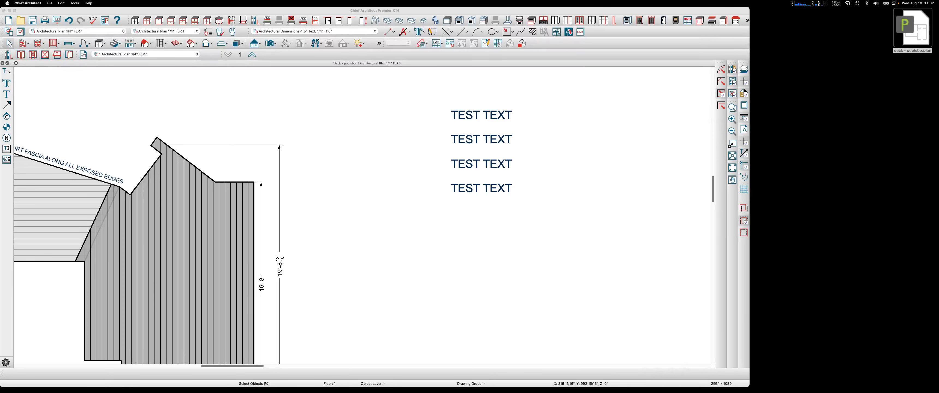
{"action": "left_click", "coordinate": [570, 13]}
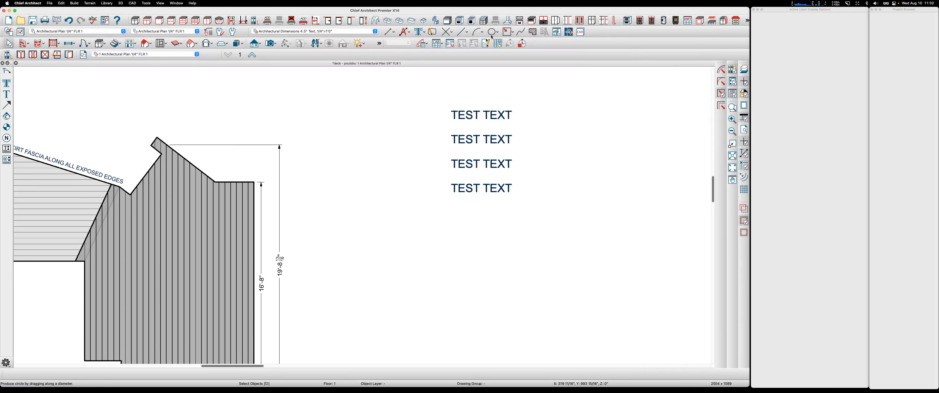
Step: Draw a small square below the TEST TEXT labels and a vertical line about 5'-8" long to its right
{"action": "left_click", "coordinate": [507, 32]}
{"action": "left_click_drag", "start_coordinate": [433, 273], "coordinate": [455, 295]}
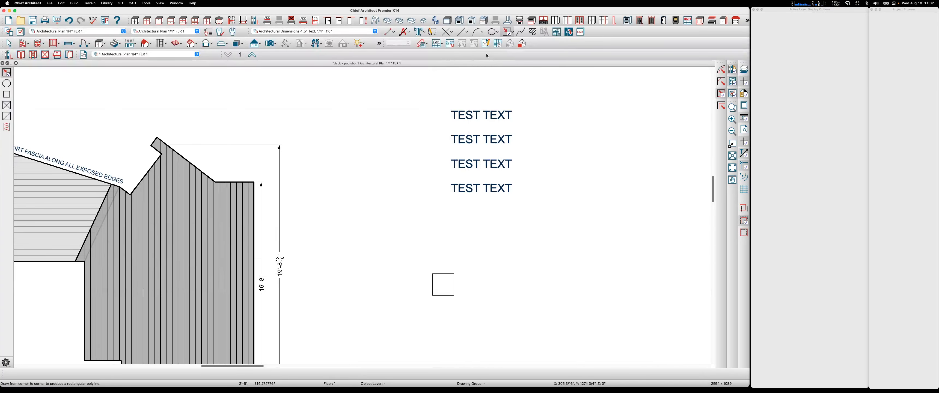
{"action": "left_click", "coordinate": [463, 32]}
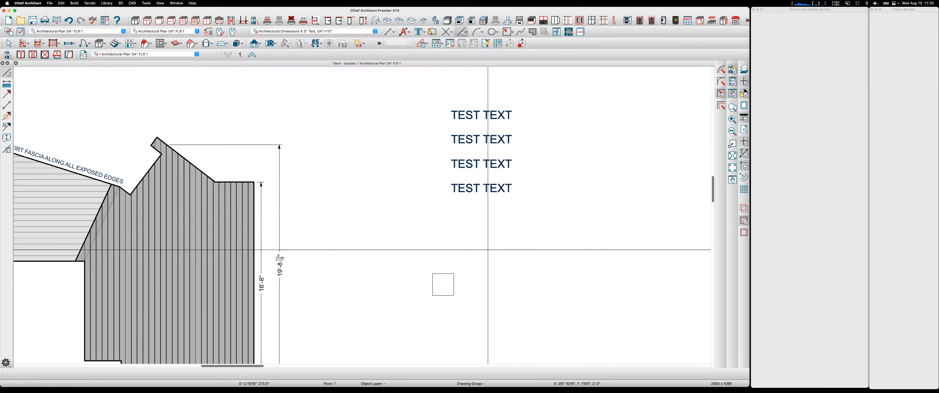
{"action": "left_click_drag", "start_coordinate": [490, 312], "coordinate": [488, 317]}
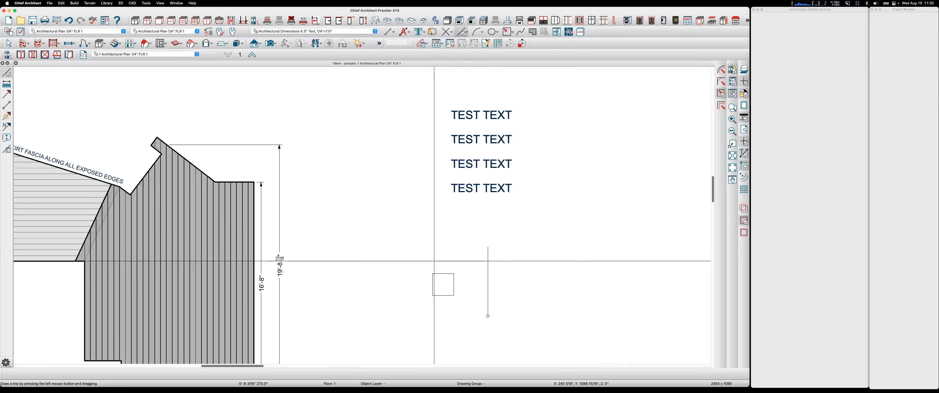
Step: Create a mirrored copy of the square on the opposite side of the vertical line with Reflect About Object
{"action": "key", "text": "space"}
{"action": "left_click", "coordinate": [446, 273]}
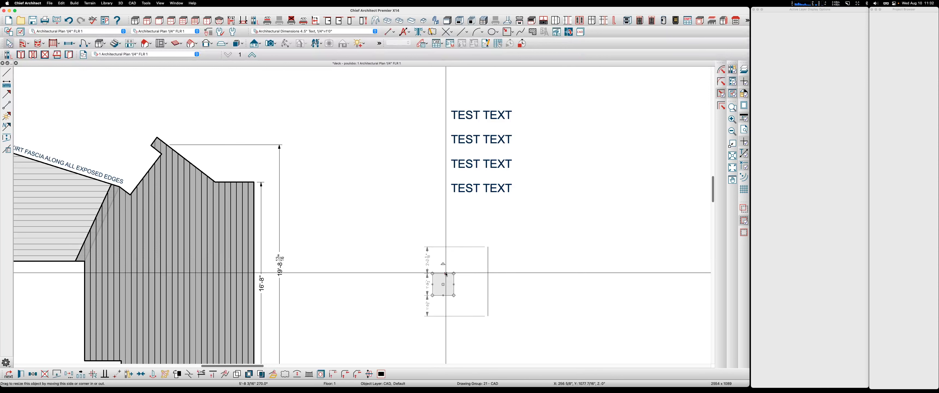
{"action": "key", "text": "Escape"}
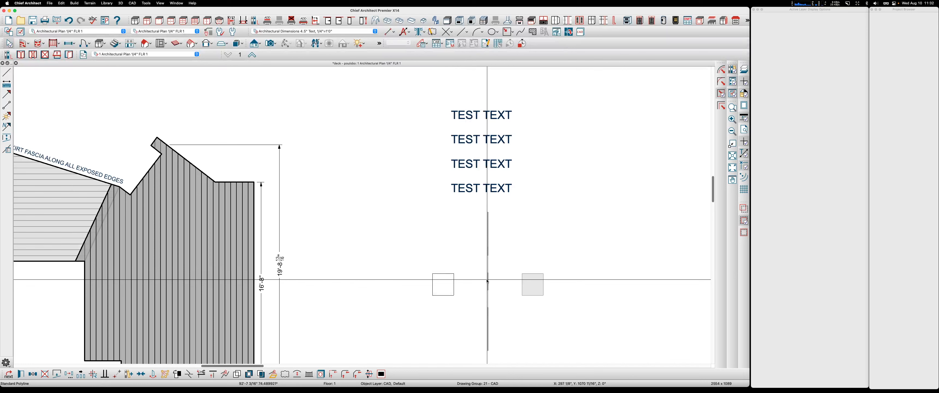
{"action": "left_click", "coordinate": [488, 280]}
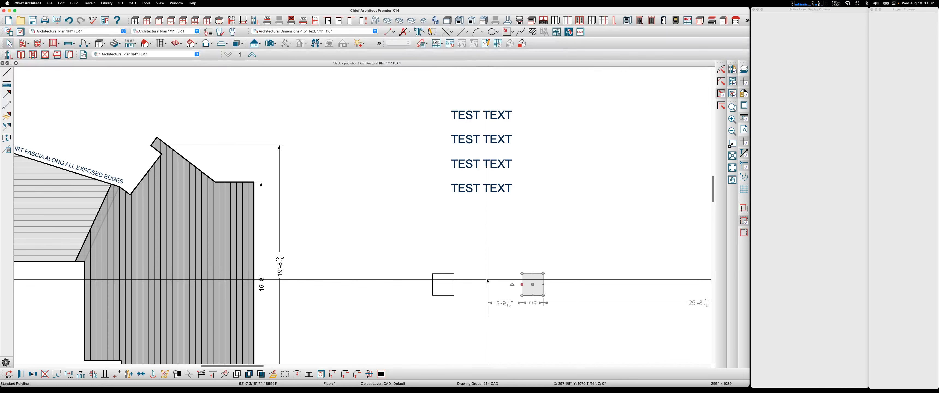
Step: Place a copy of the left square centred on the vertical line
{"action": "left_click", "coordinate": [438, 274]}
{"action": "key", "text": "r"}
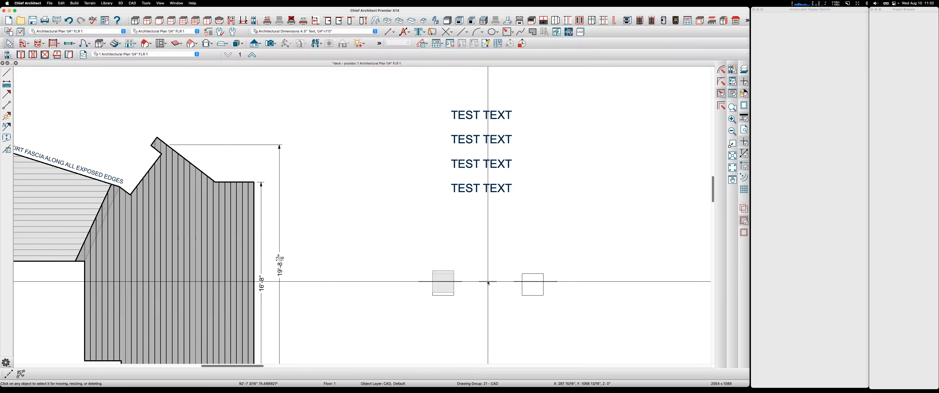
{"action": "left_click", "coordinate": [488, 282]}
{"action": "left_click", "coordinate": [488, 283]}
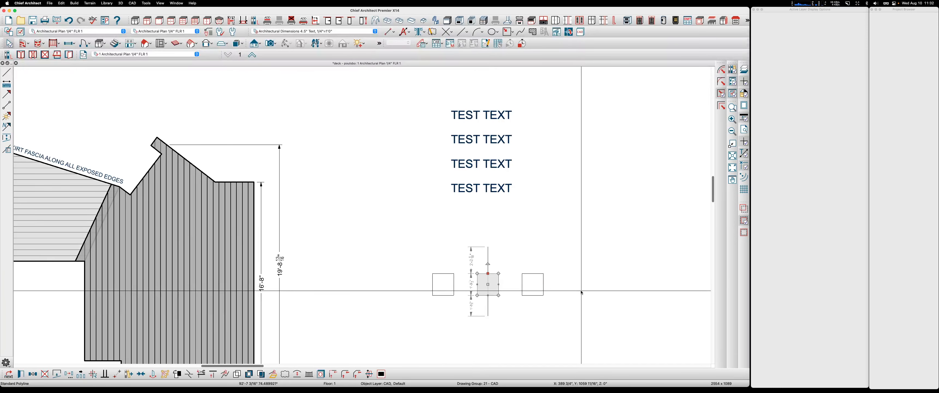
Step: Move the rightmost square about 3'-9" horizontally away from the middle square
{"action": "left_click", "coordinate": [444, 275]}
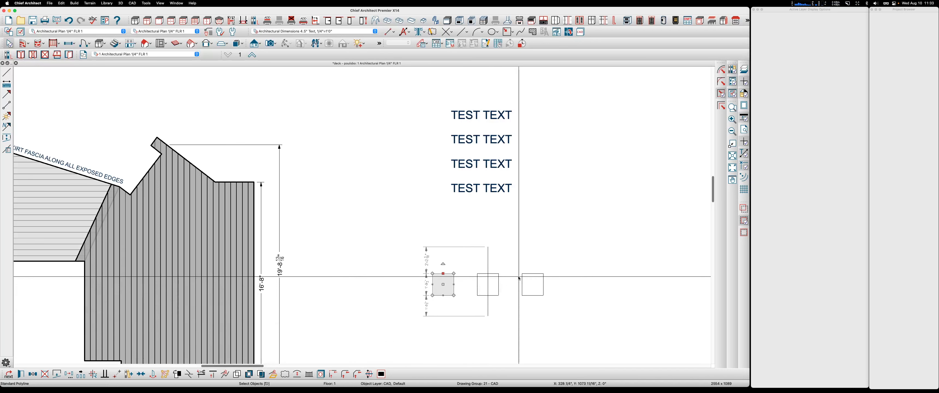
{"action": "left_click", "coordinate": [493, 274], "text": "shift"}
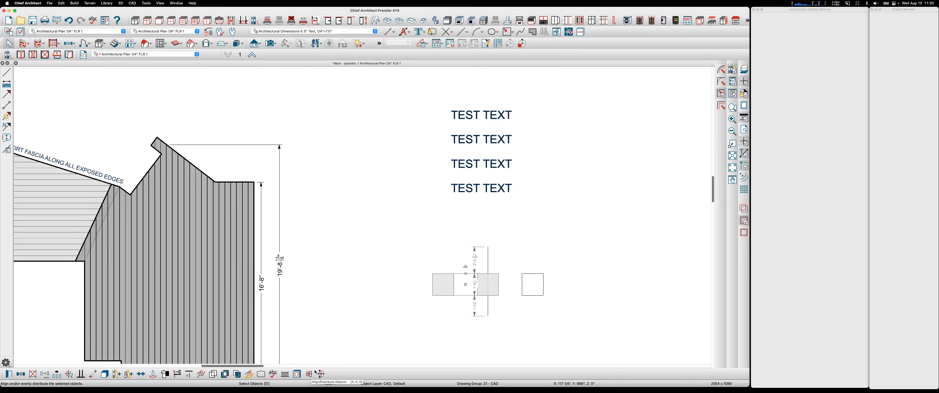
{"action": "left_click", "coordinate": [524, 283]}
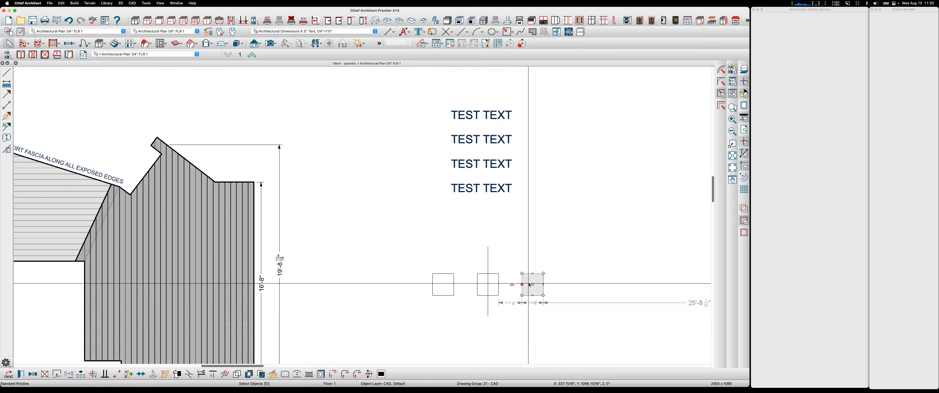
{"action": "left_click_drag", "start_coordinate": [530, 285], "coordinate": [575, 285]}
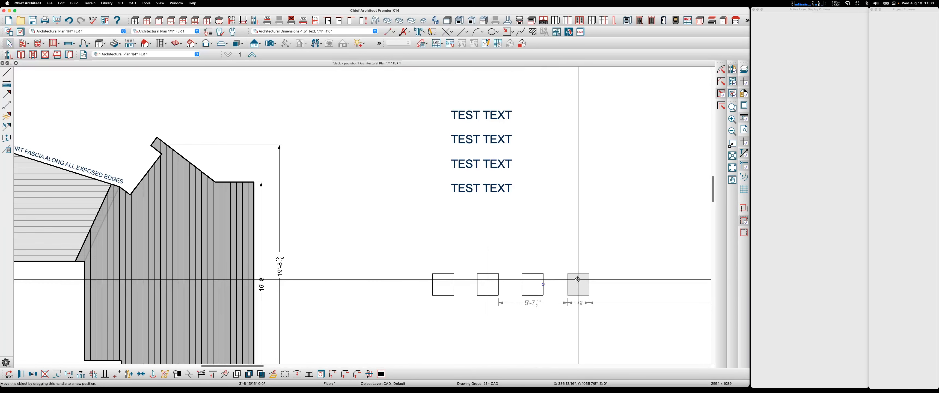
Step: Delete the vertical line and move the leftmost square about 1'-11" down and slightly left, out of line with the others
{"action": "left_click", "coordinate": [485, 265]}
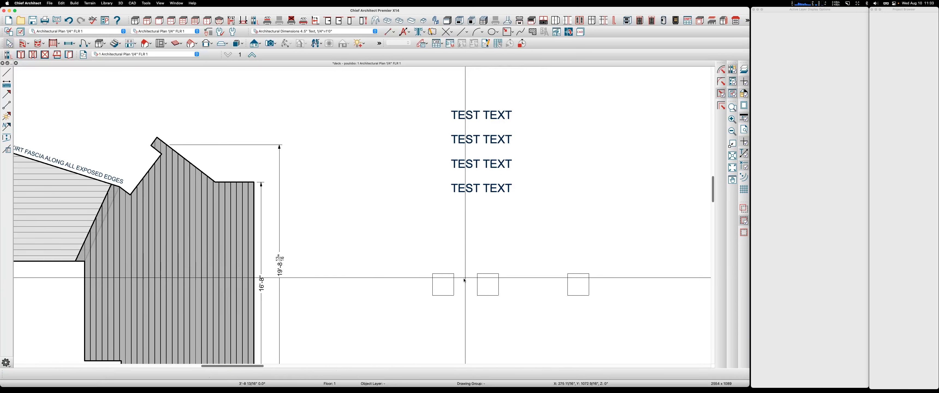
{"action": "left_click", "coordinate": [438, 273]}
{"action": "left_click_drag", "start_coordinate": [443, 286], "coordinate": [437, 307]}
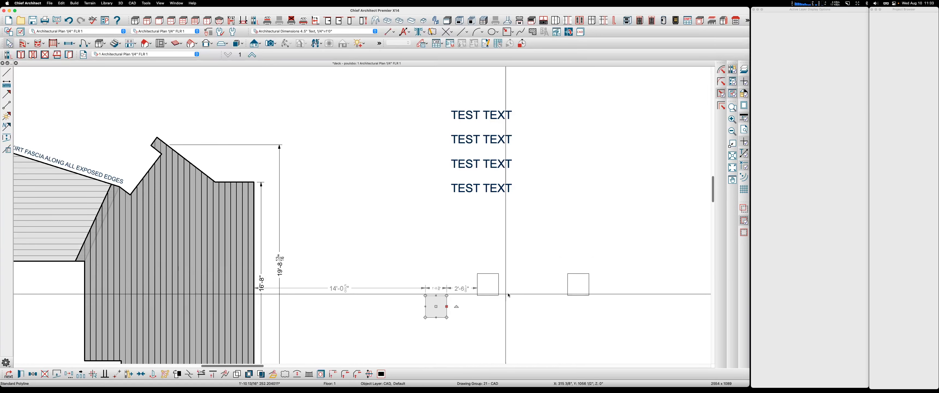
Step: Align the three squares by their top edges and space them evenly horizontally with Align/Distribute Objects
{"action": "left_click_drag", "start_coordinate": [644, 338], "coordinate": [404, 251]}
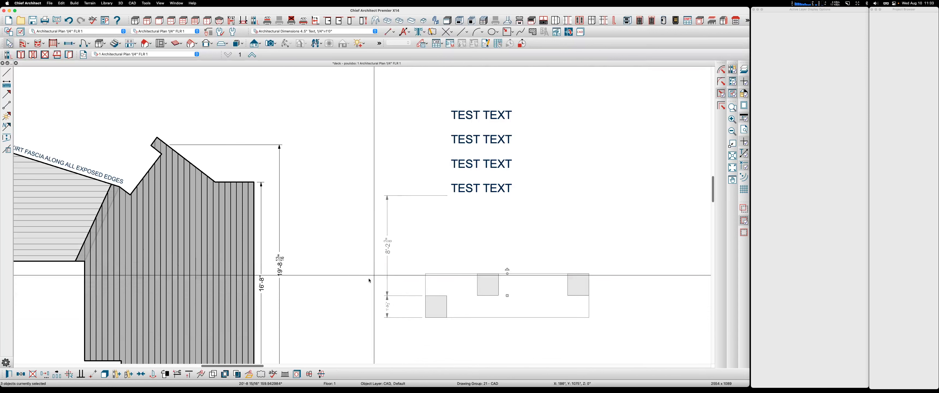
{"action": "left_click", "coordinate": [311, 375]}
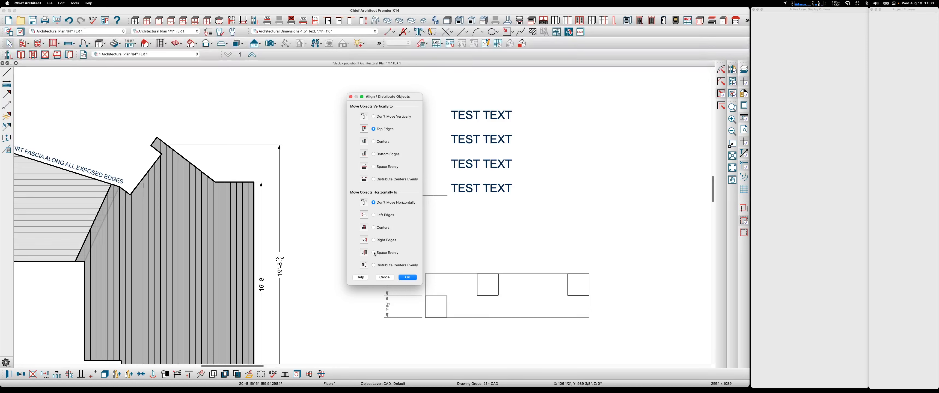
{"action": "left_click", "coordinate": [408, 278]}
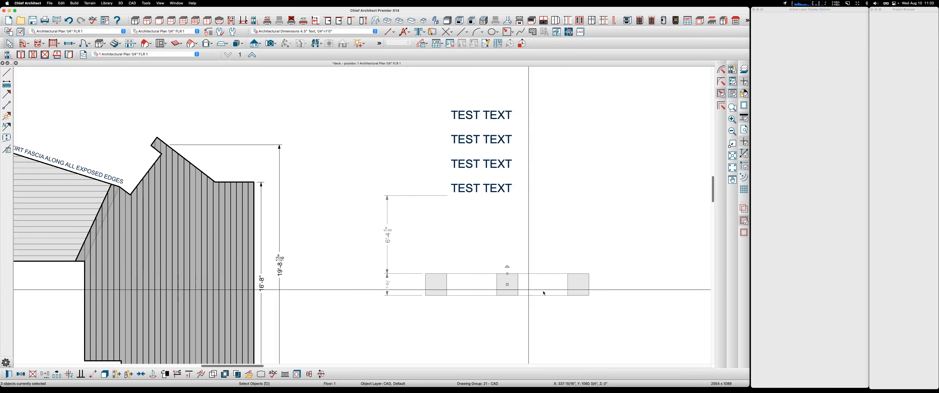
Step: Delete the three squares below the TEST TEXT labels
{"action": "left_click", "coordinate": [661, 318]}
{"action": "left_click_drag", "start_coordinate": [660, 318], "coordinate": [399, 247]}
{"action": "key", "text": "Delete"}
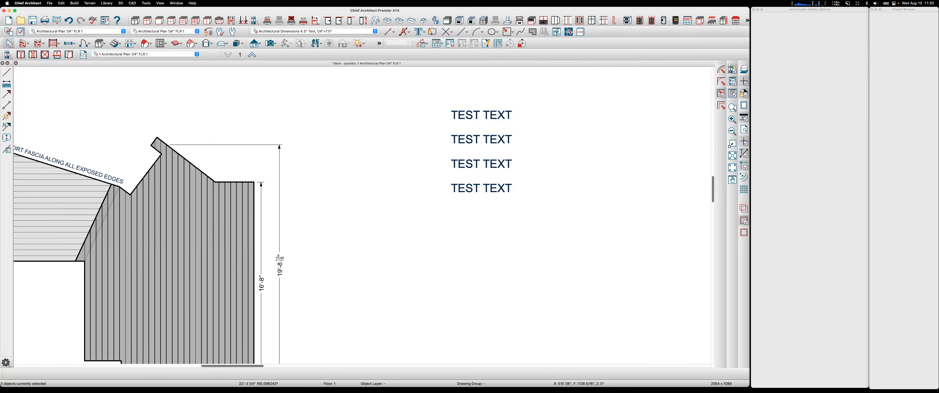